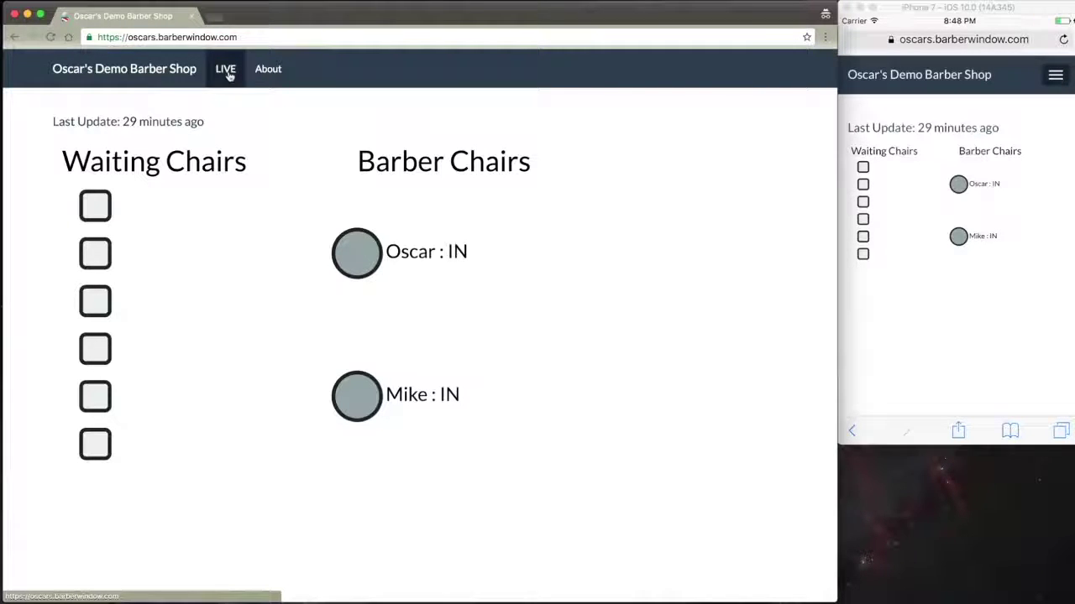
- Go to the site's /login page and sign in with the admin e-mail and password
{"action": "left_click", "coordinate": [280, 39]}
{"action": "left_click", "coordinate": [282, 39]}
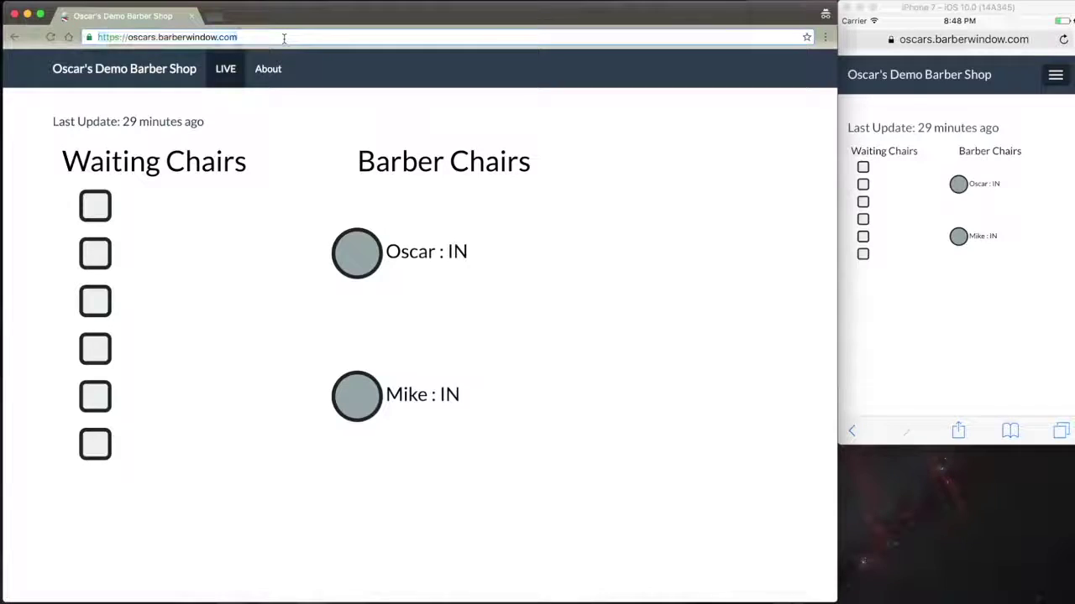
{"action": "type", "text": "/log"}
{"action": "key", "text": "Return"}
{"action": "key", "text": "Tab"}
{"action": "type", "text": "••••••"}
{"action": "key", "text": "Return"}
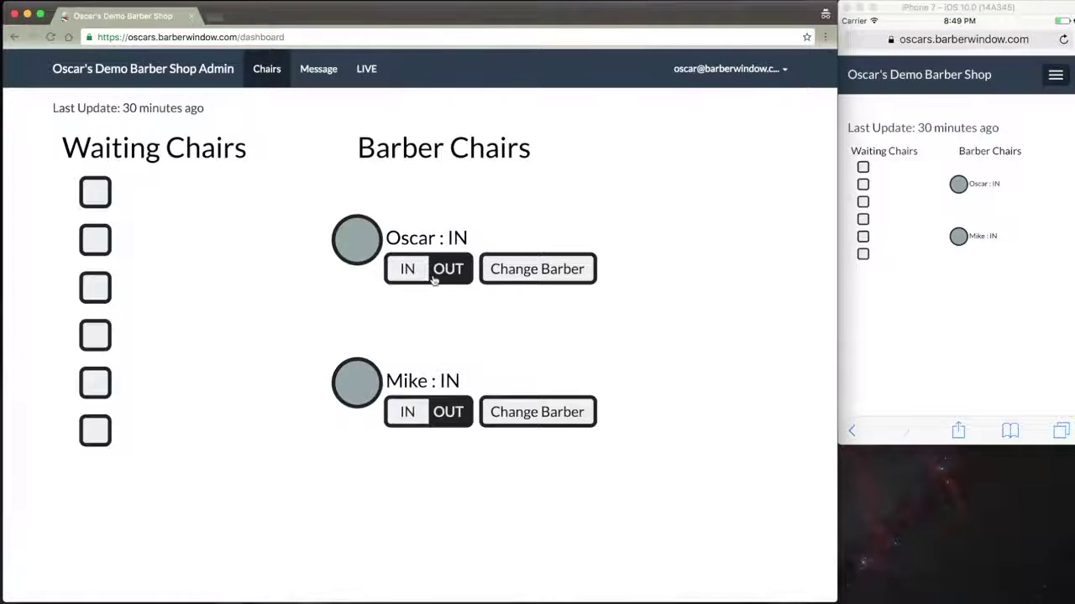
{"action": "left_click", "coordinate": [434, 279]}
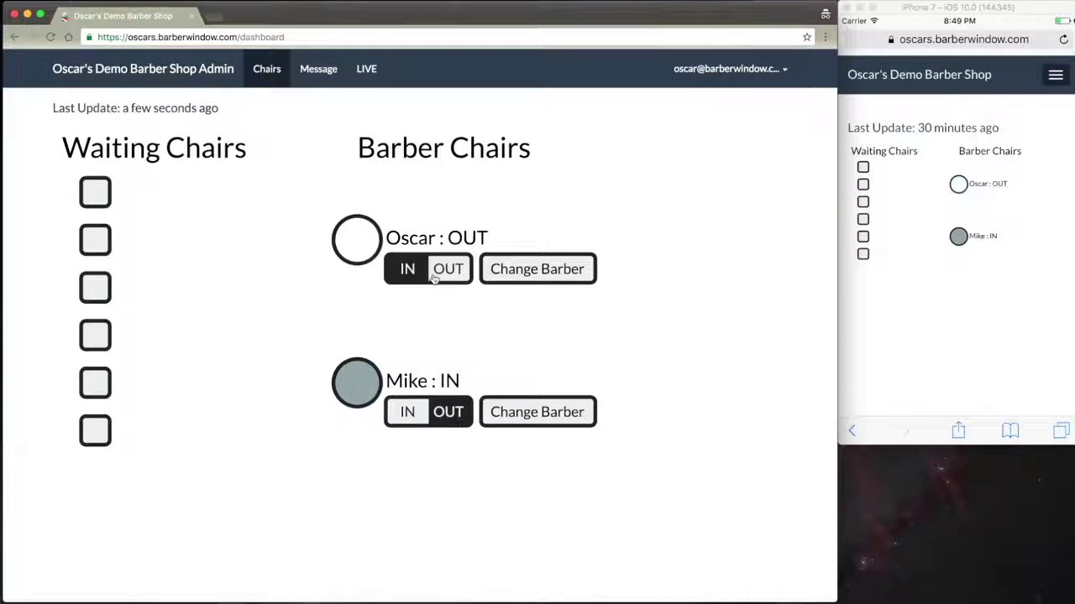
{"action": "left_click", "coordinate": [438, 415]}
{"action": "left_click", "coordinate": [432, 414]}
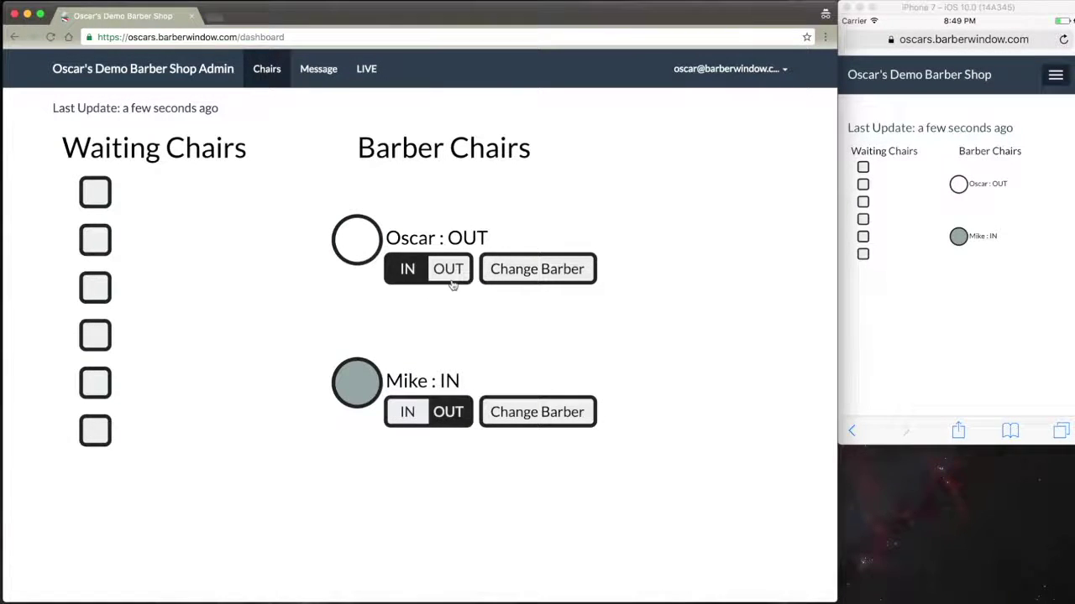
{"action": "left_click", "coordinate": [438, 273]}
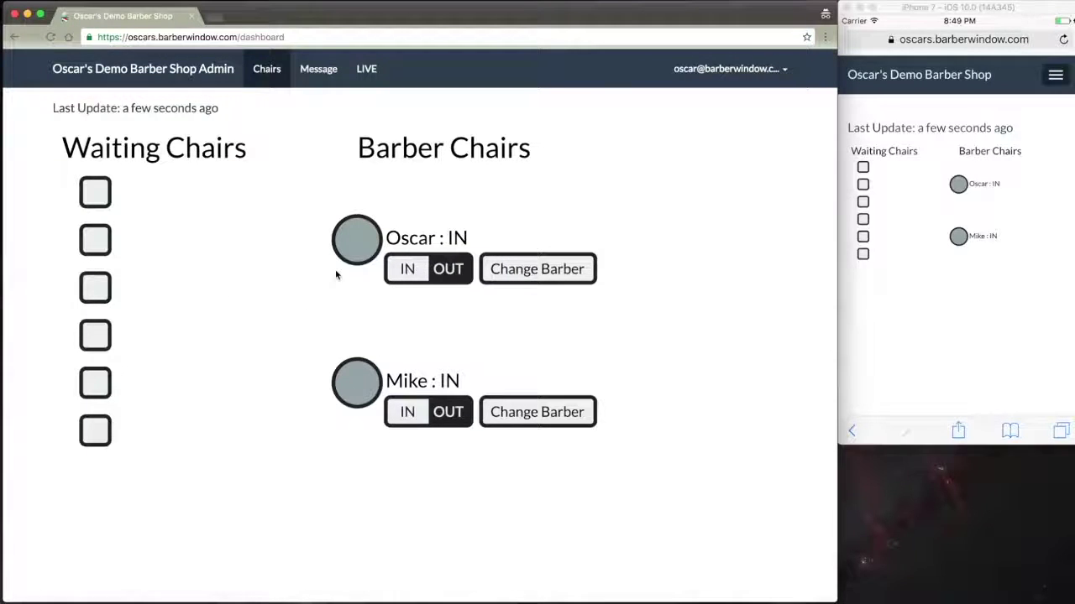
- Set both barber chairs to IN with a customer, shown in blue
{"action": "left_click", "coordinate": [359, 251]}
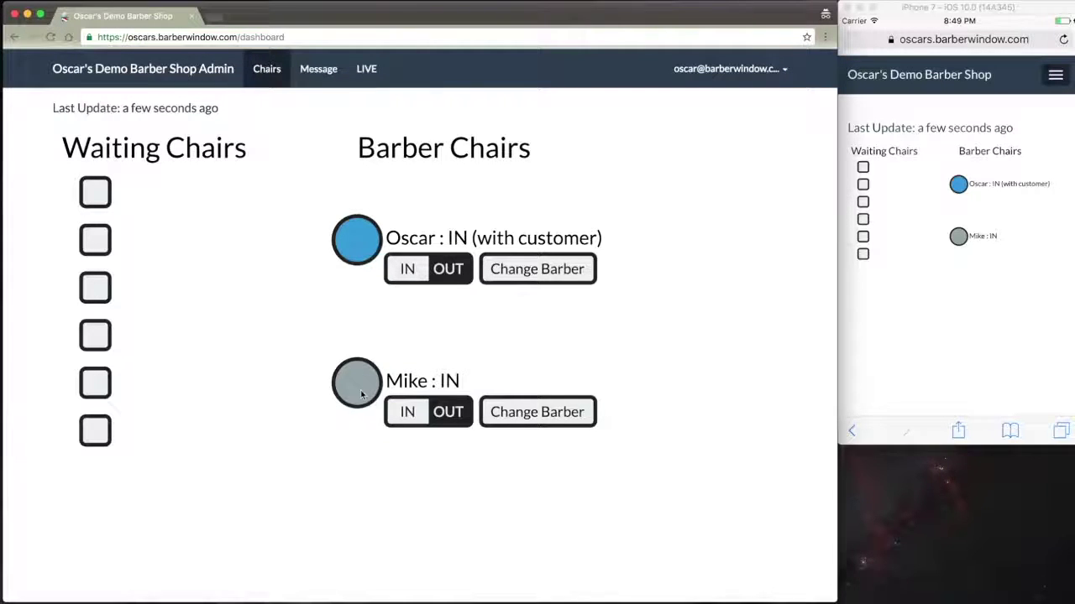
{"action": "left_click", "coordinate": [362, 395]}
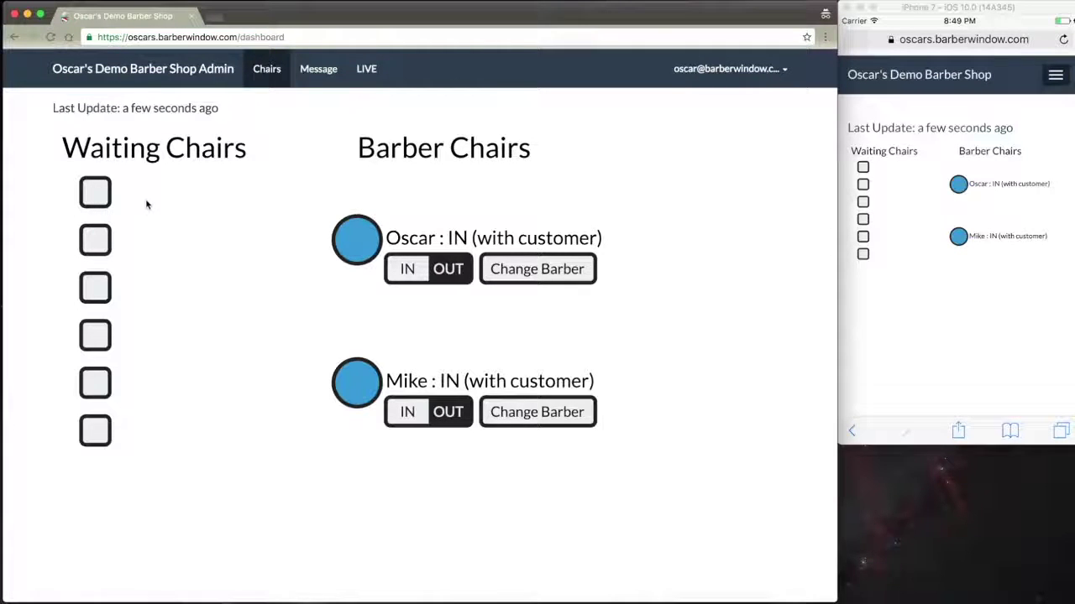
- Mark waiting chairs 1, 3 and 4 occupied, free them again, then clear both barbers' customer status
{"action": "left_click", "coordinate": [97, 194]}
{"action": "left_click", "coordinate": [96, 292]}
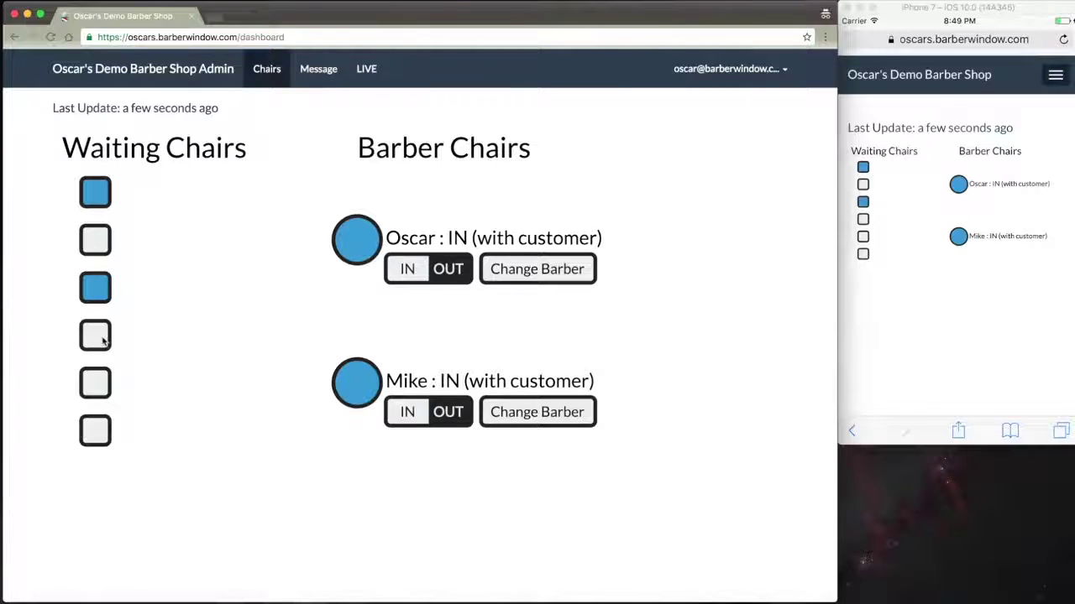
{"action": "left_click", "coordinate": [98, 337]}
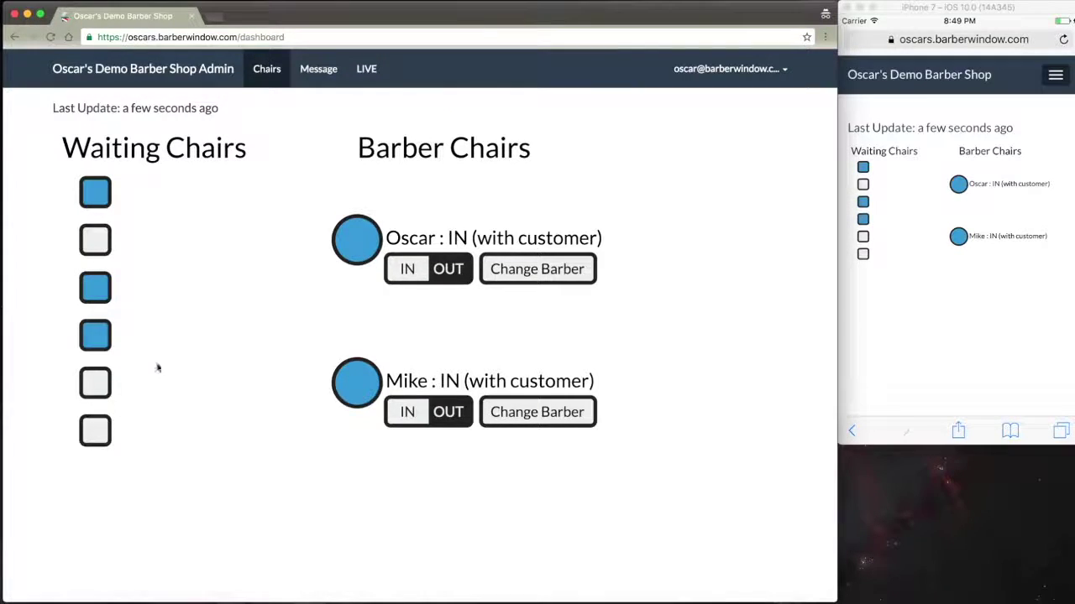
{"action": "left_click", "coordinate": [97, 340]}
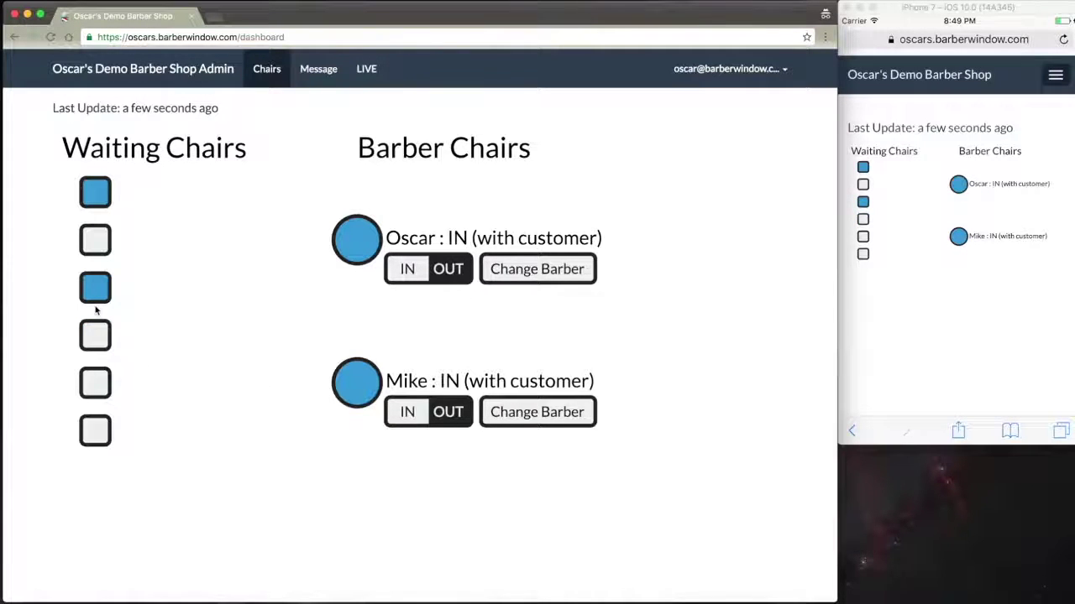
{"action": "left_click", "coordinate": [96, 298]}
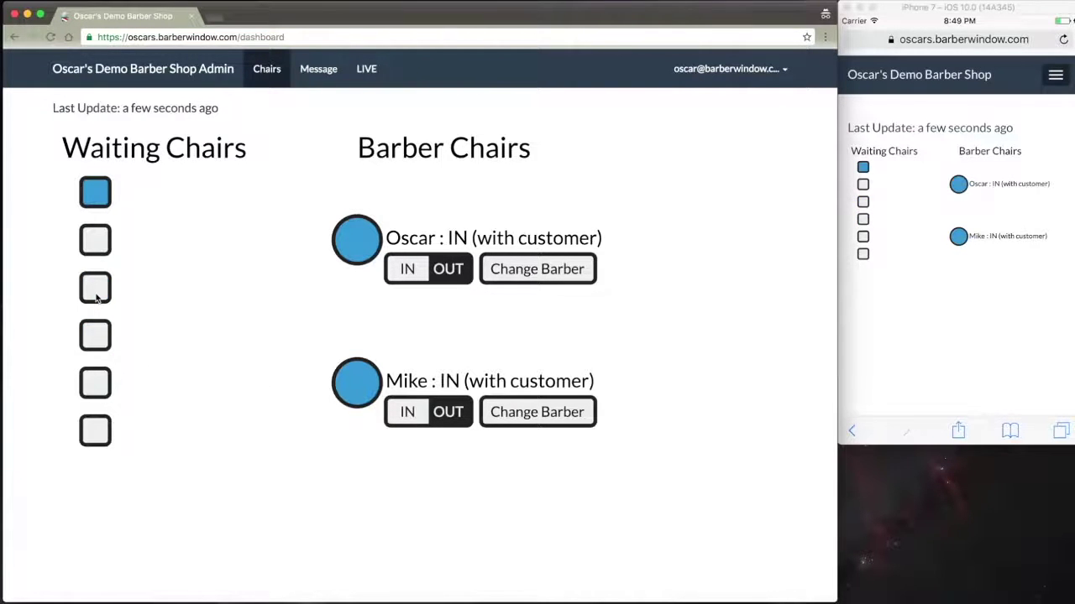
{"action": "left_click", "coordinate": [95, 198]}
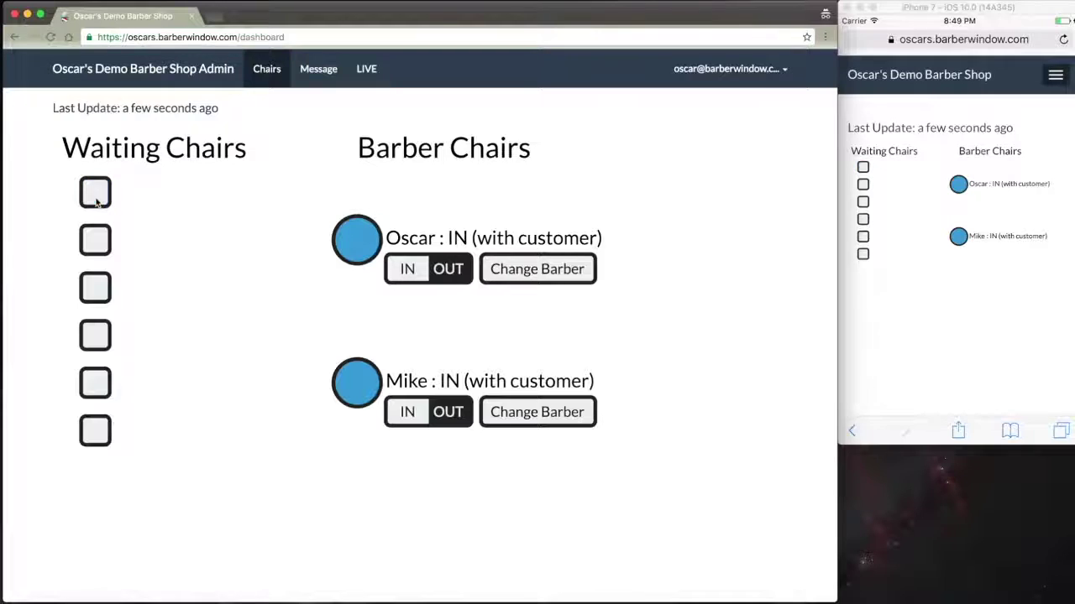
{"action": "left_click", "coordinate": [353, 242]}
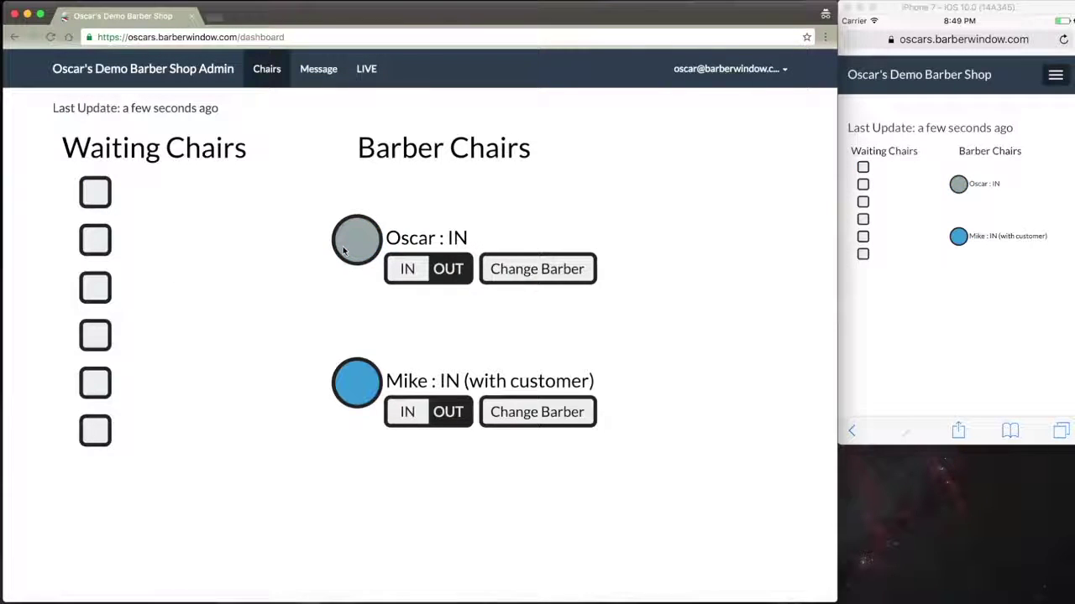
{"action": "left_click", "coordinate": [352, 380]}
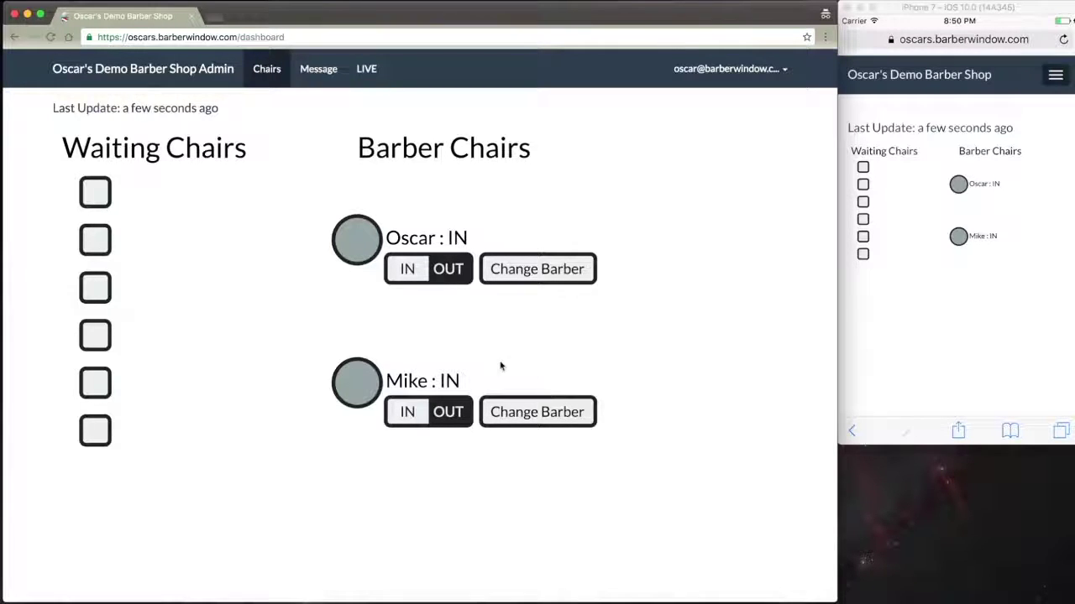
- Replace the second barber's name with the new barber name via Change Barber and save
{"action": "left_click", "coordinate": [561, 412]}
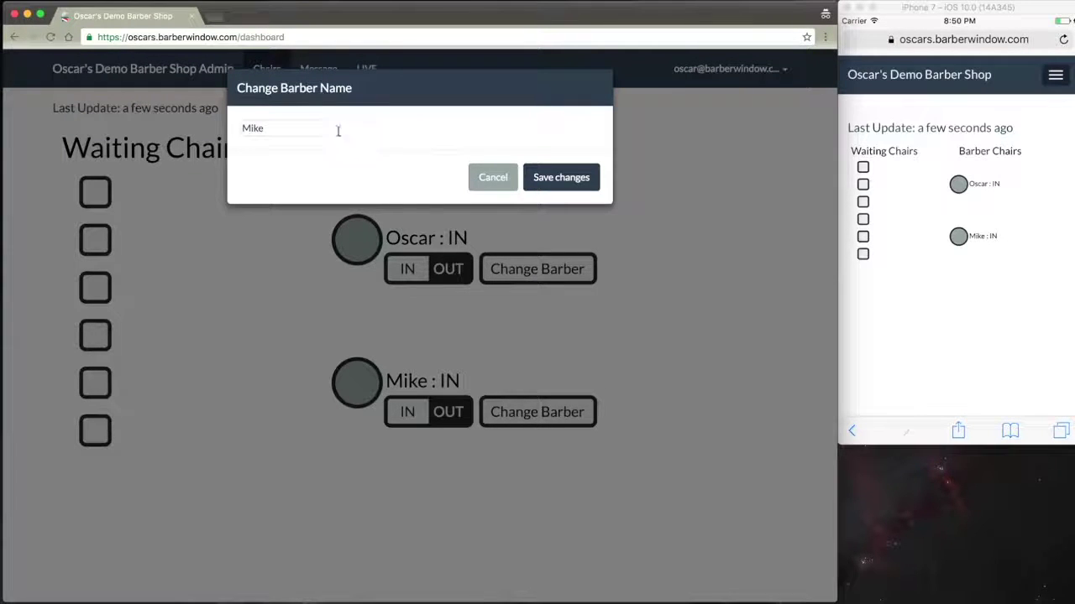
{"action": "double_click", "coordinate": [311, 126]}
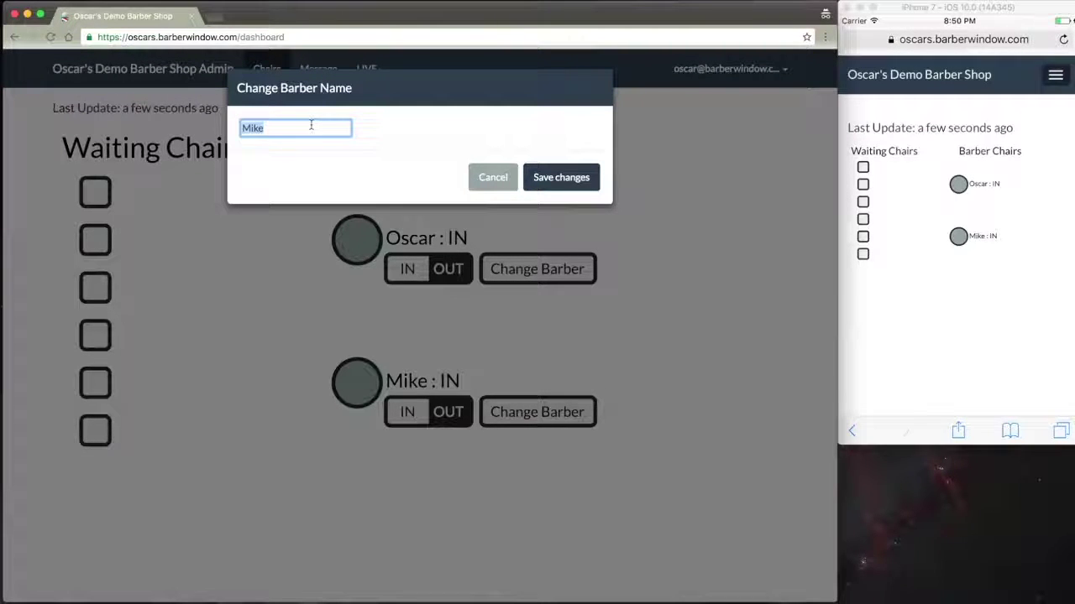
{"action": "type", "text": "John"}
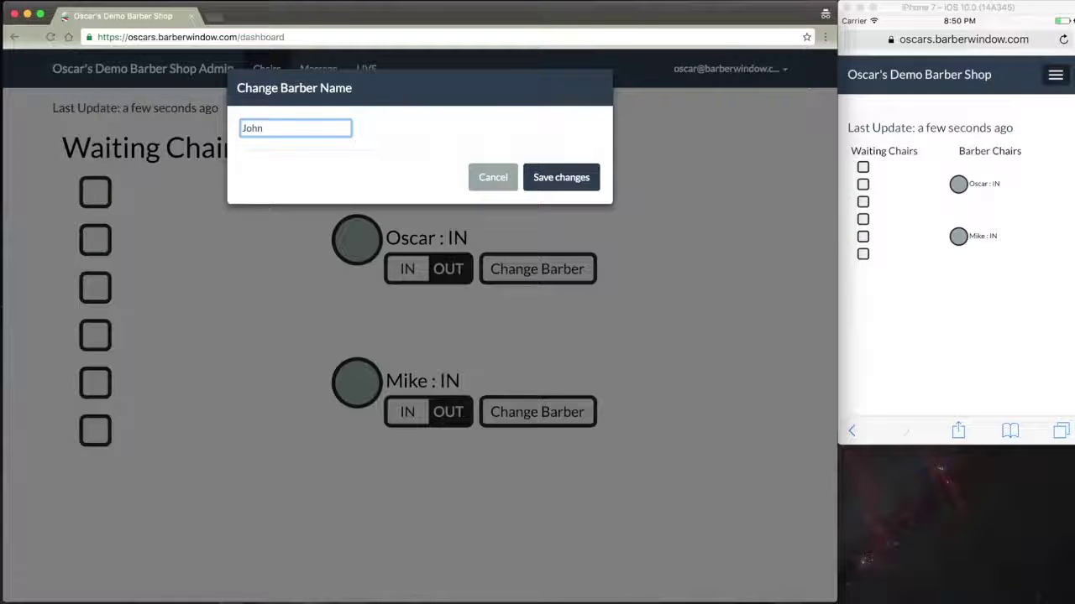
{"action": "left_click", "coordinate": [557, 182]}
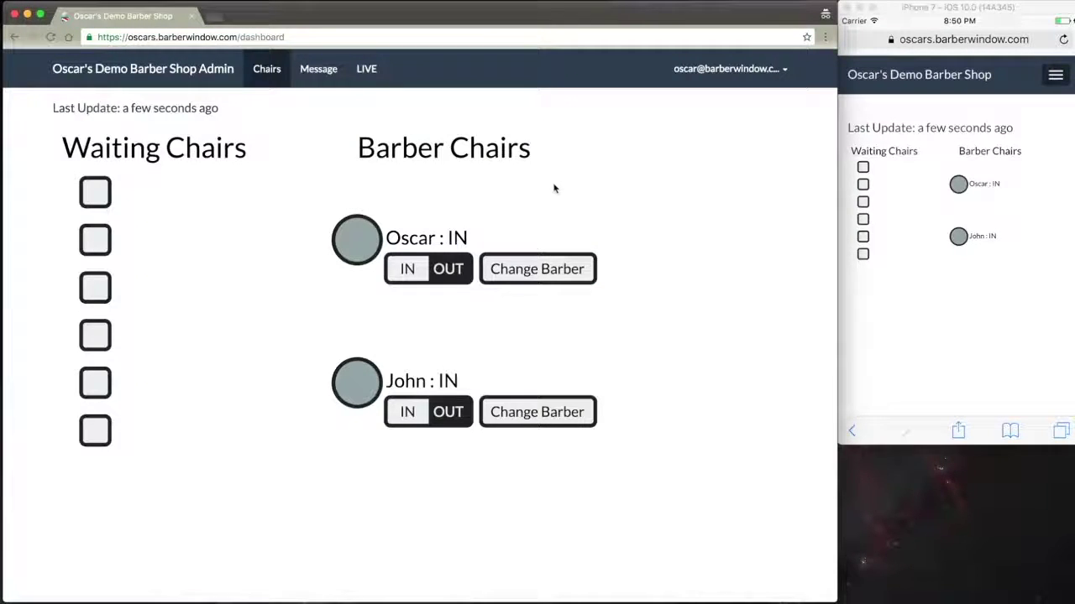
- Go to the Message page and place the cursor in the Small (in-line) Message box
{"action": "left_click", "coordinate": [317, 74]}
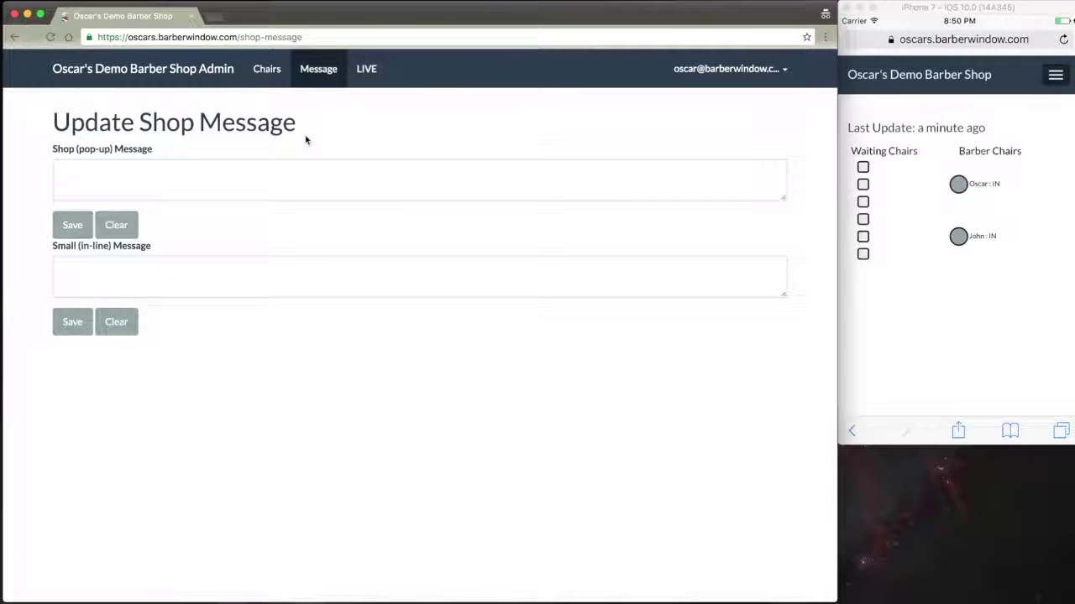
{"action": "left_click", "coordinate": [236, 280]}
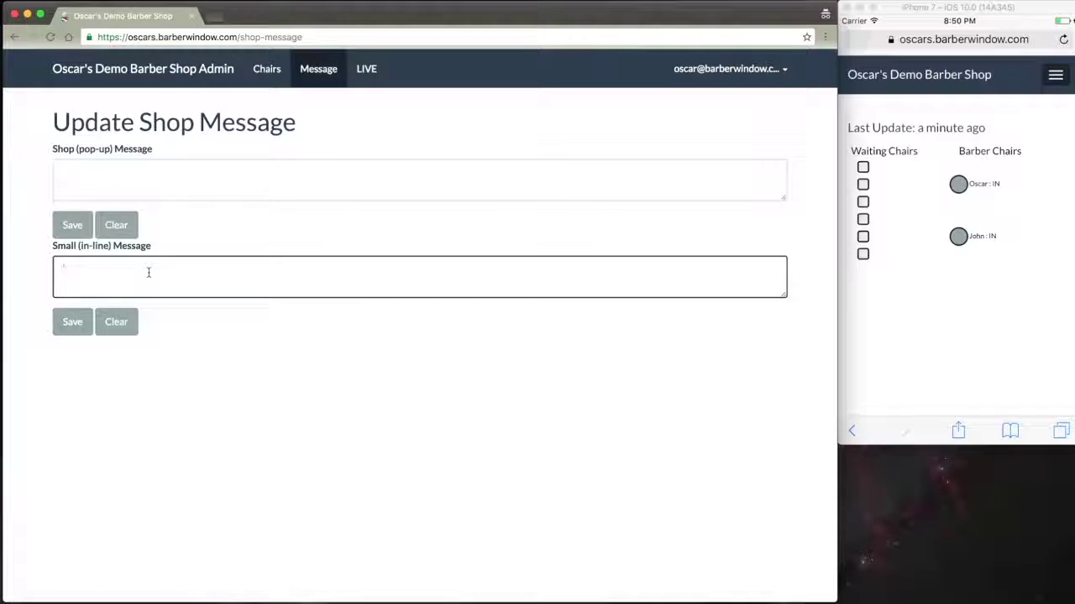
- Save the in-line message 'We'll be closed Christmas Eve and Christmas Day. Happy Holidays!' and return to Chairs
{"action": "type", "text": "We'll be cl"}
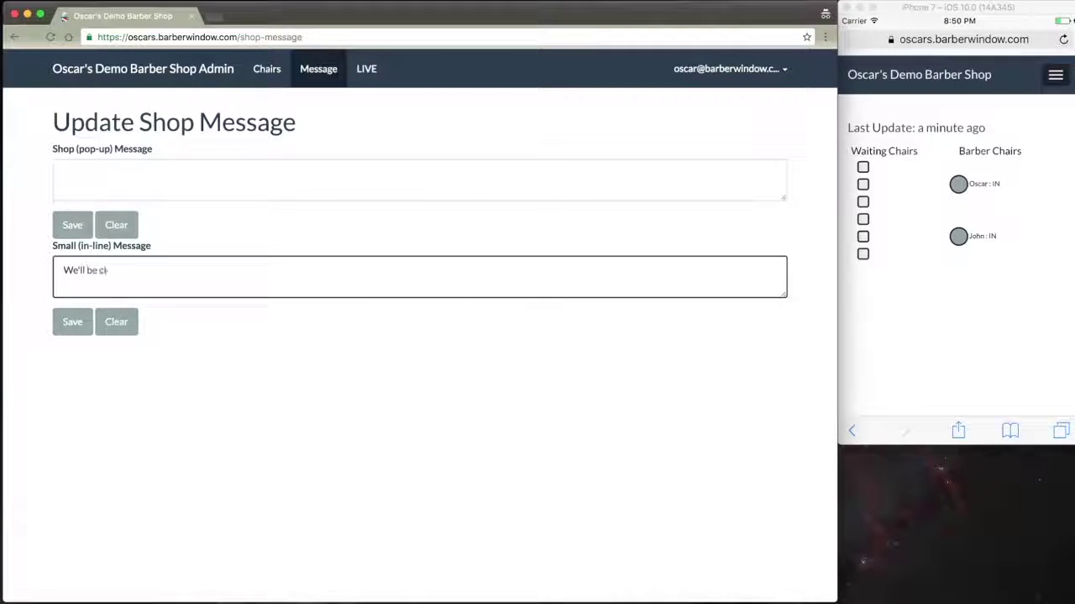
{"action": "type", "text": "osed Christmas Eve and Chris"}
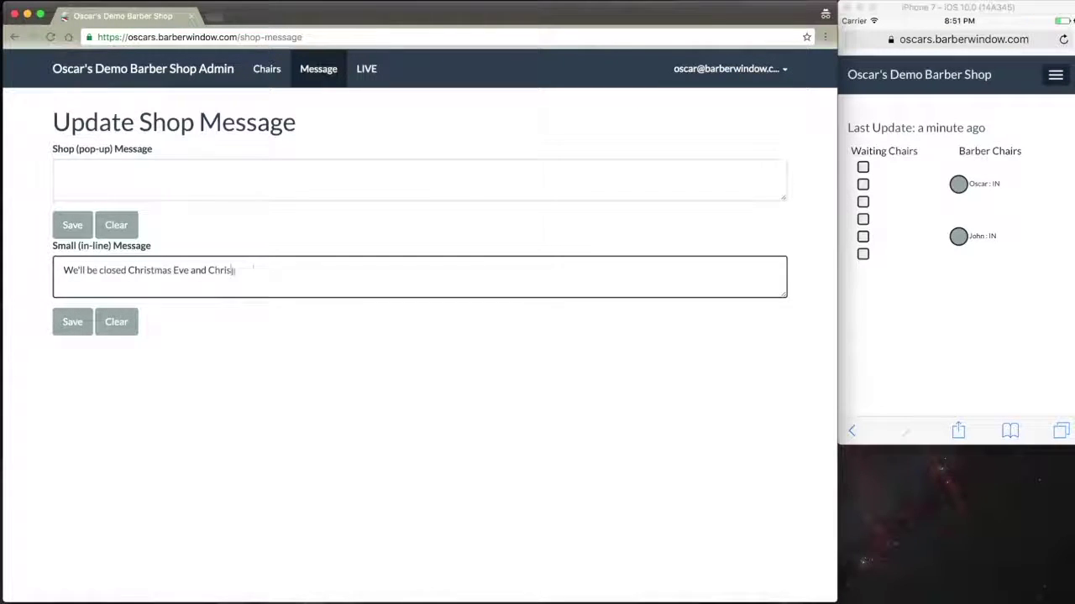
{"action": "type", "text": "tmas Day. Happy Holidays!"}
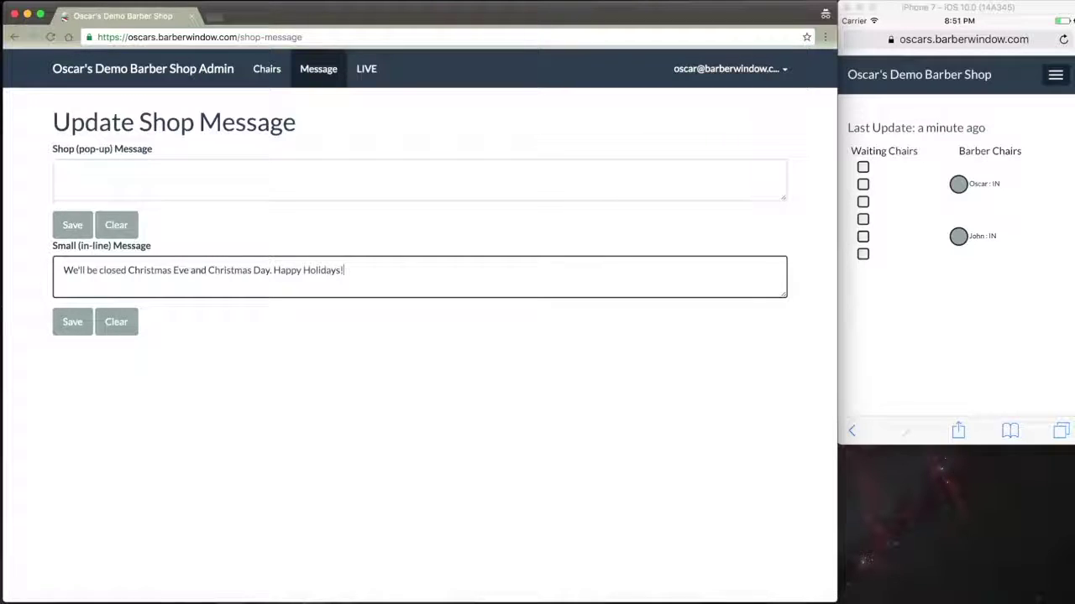
{"action": "left_click", "coordinate": [72, 321]}
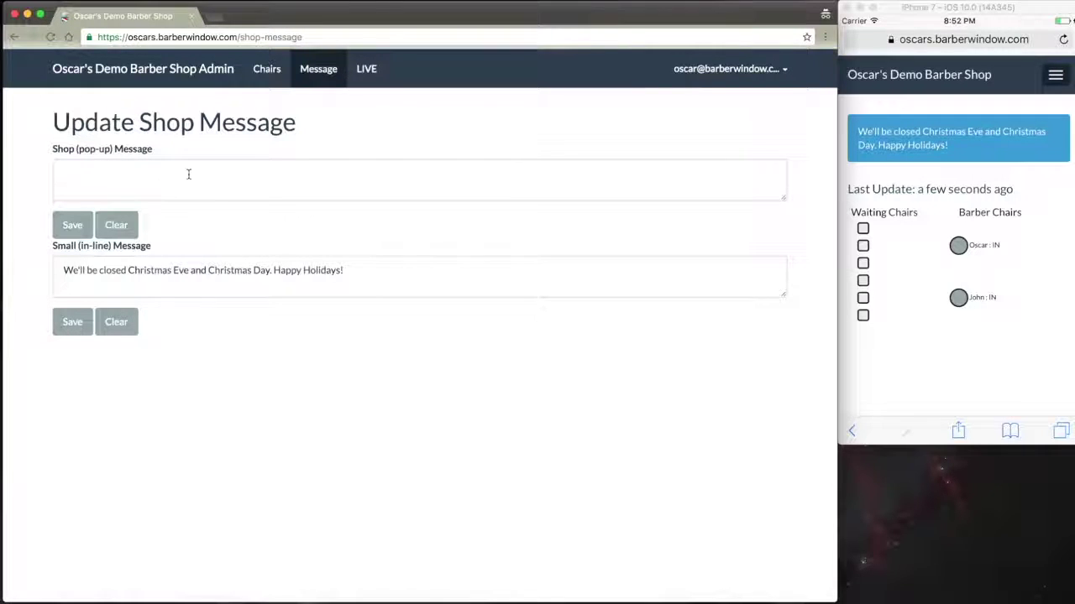
{"action": "left_click", "coordinate": [269, 74]}
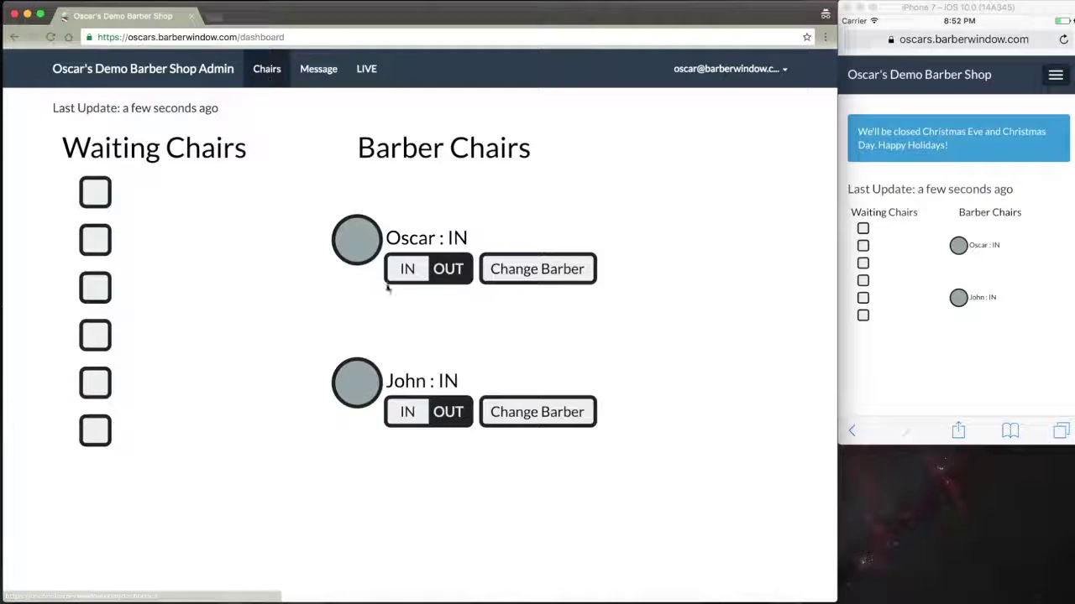
- Set the first barber to OUT and publish a pop-up notice that he is out sick today
{"action": "left_click", "coordinate": [425, 271]}
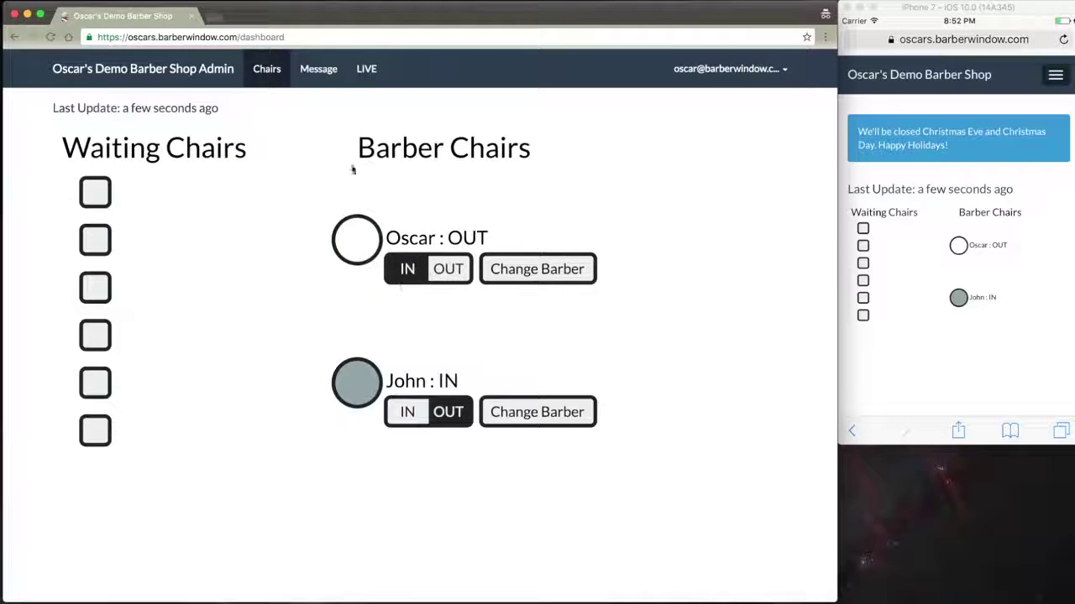
{"action": "left_click", "coordinate": [318, 69]}
{"action": "type", "text": "Os"}
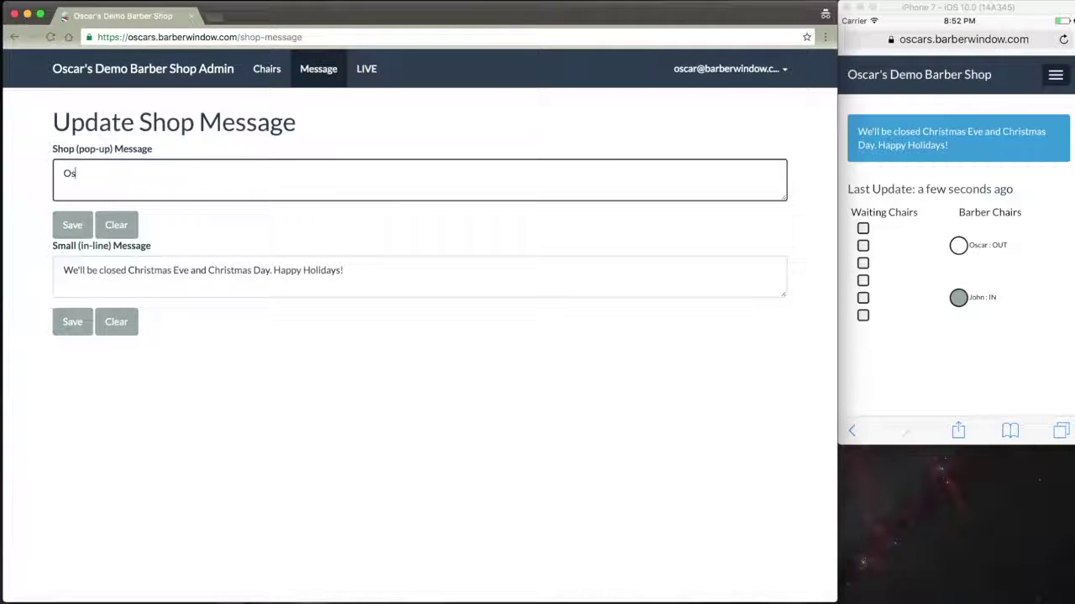
{"action": "type", "text": "car is out sick"}
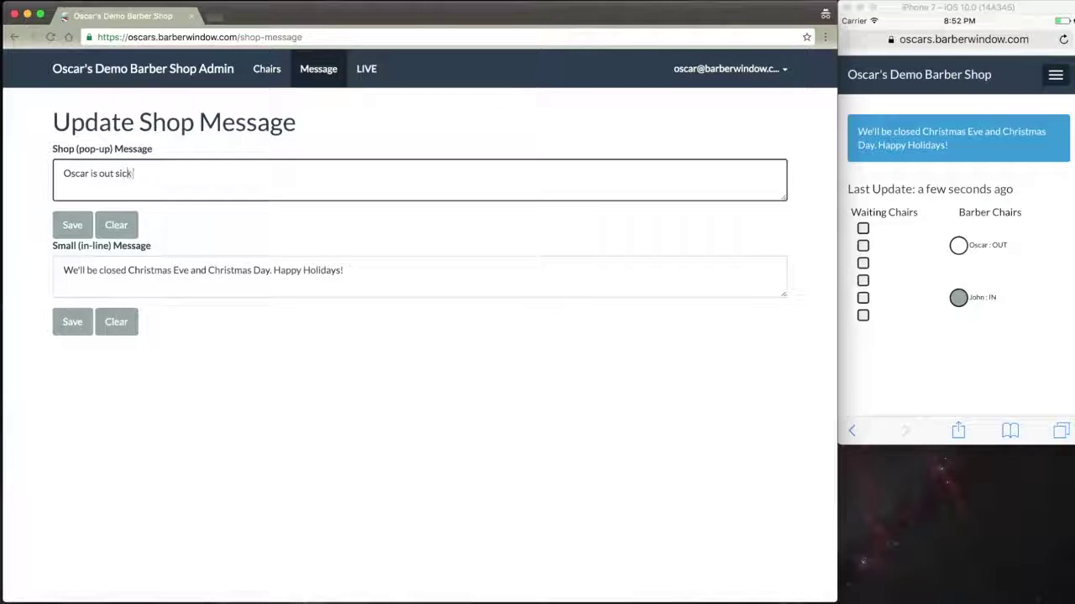
{"action": "type", "text": " today. Get well soon budy"}
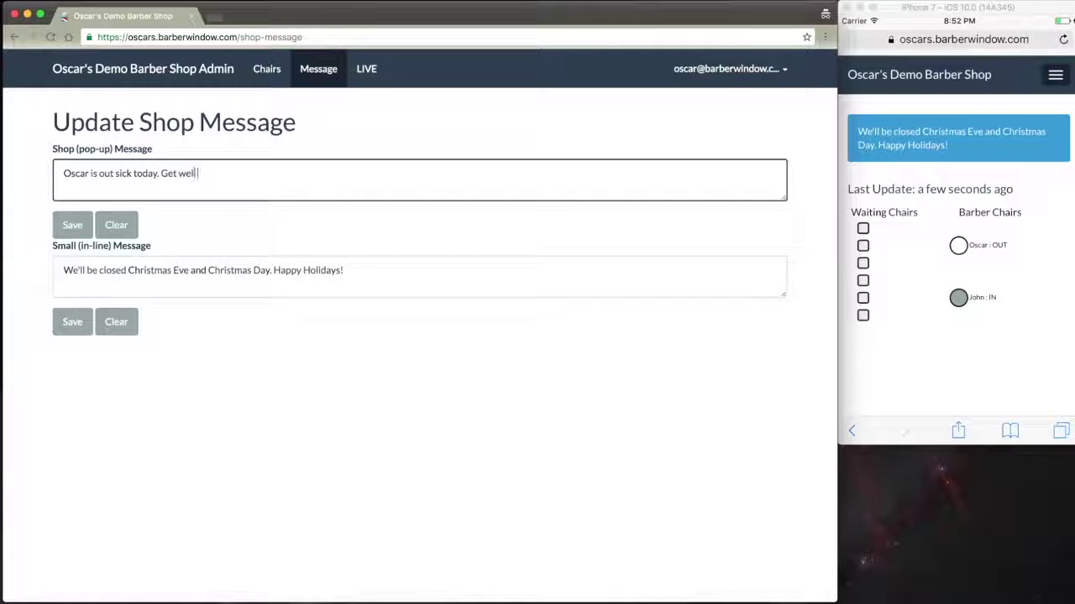
{"action": "key", "text": "BackSpace"}
{"action": "key", "text": "BackSpace"}
{"action": "type", "text": "ddy!"}
{"action": "left_click", "coordinate": [74, 225]}
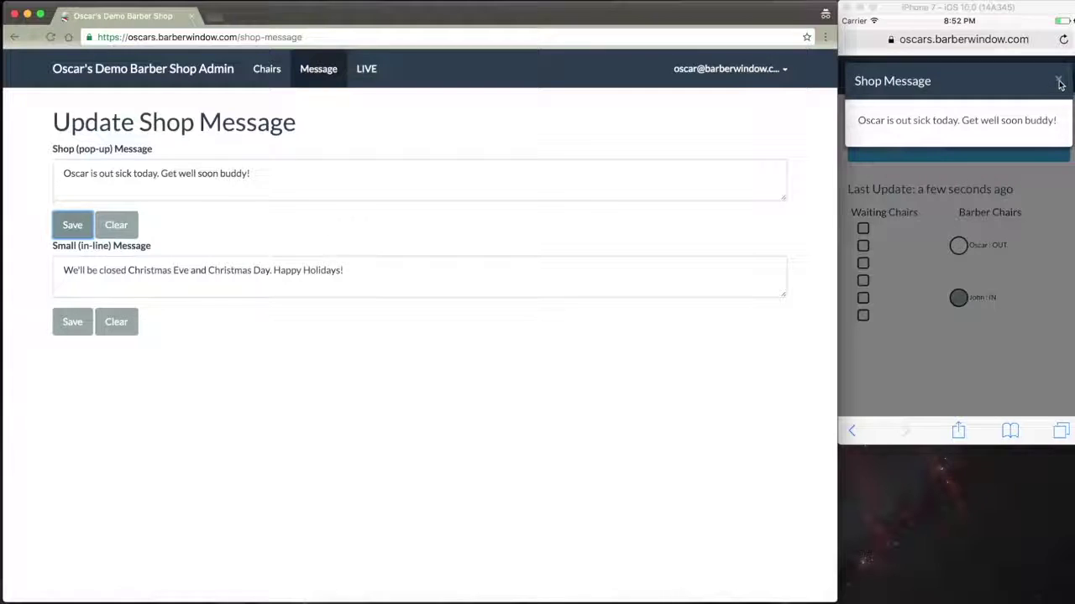
- Check the sick-day pop-up on the phone preview and dismiss it
{"action": "left_click", "coordinate": [1010, 17]}
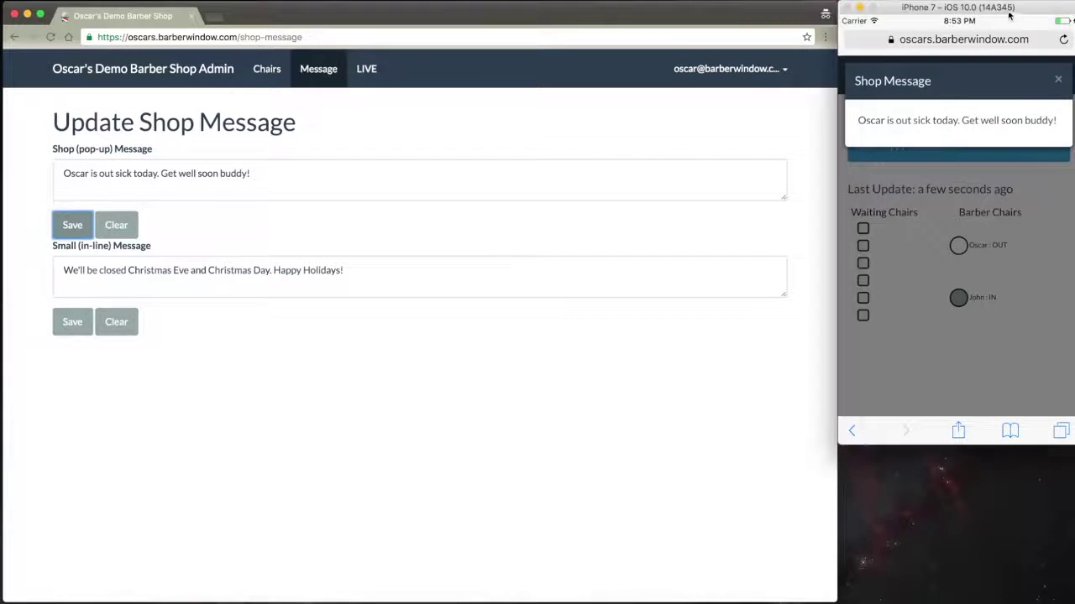
{"action": "left_click", "coordinate": [1058, 80]}
{"action": "left_click", "coordinate": [1056, 77]}
{"action": "left_click", "coordinate": [1056, 77]}
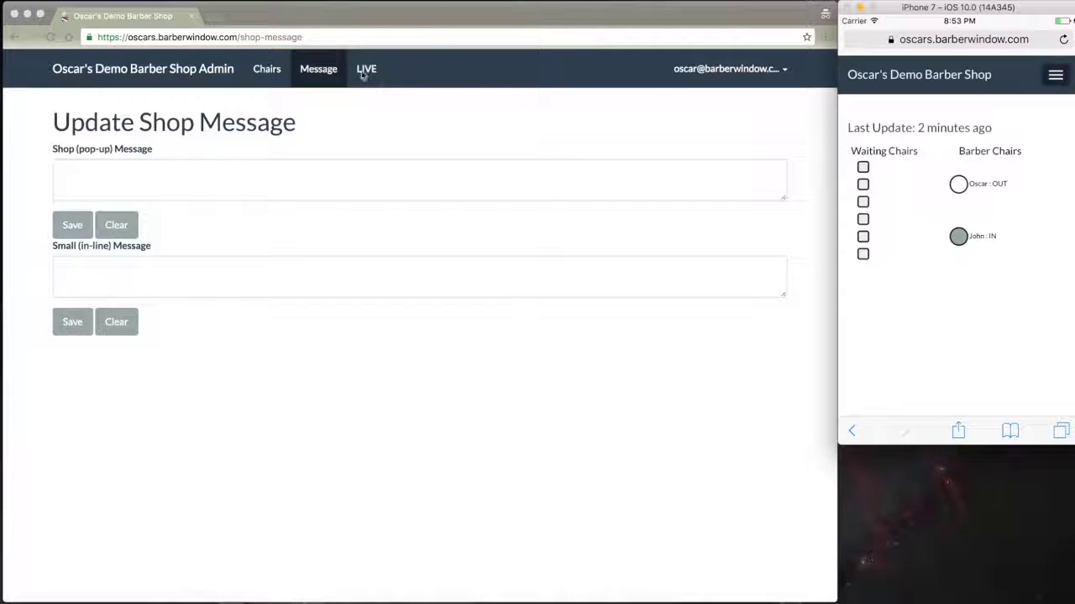
- Review the Change password form and the Manage Users list in Settings, then log out
{"action": "left_click", "coordinate": [685, 74]}
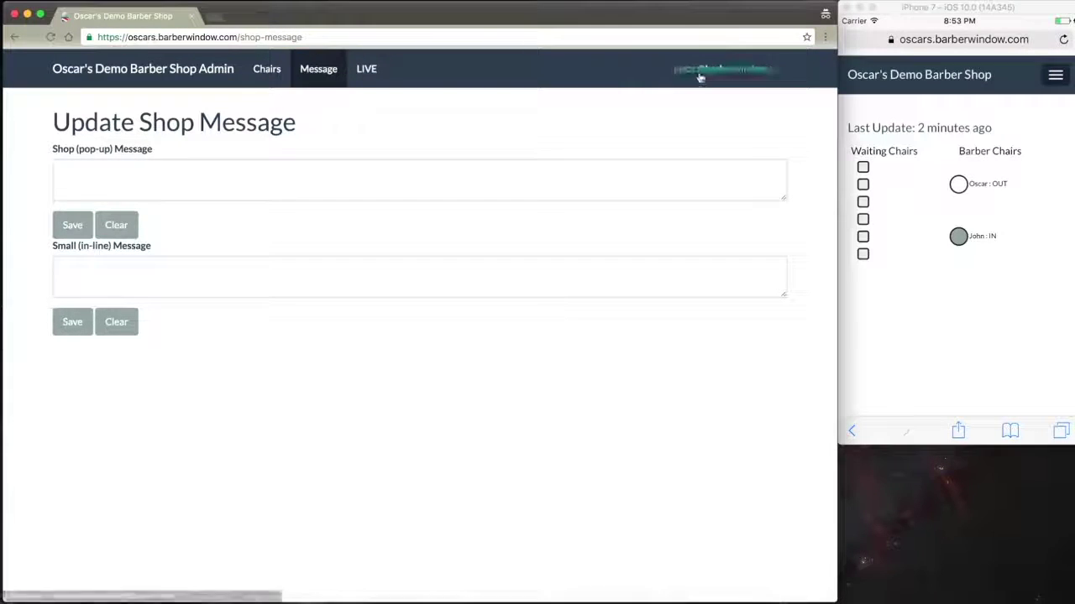
{"action": "left_click", "coordinate": [700, 72]}
{"action": "left_click", "coordinate": [727, 139]}
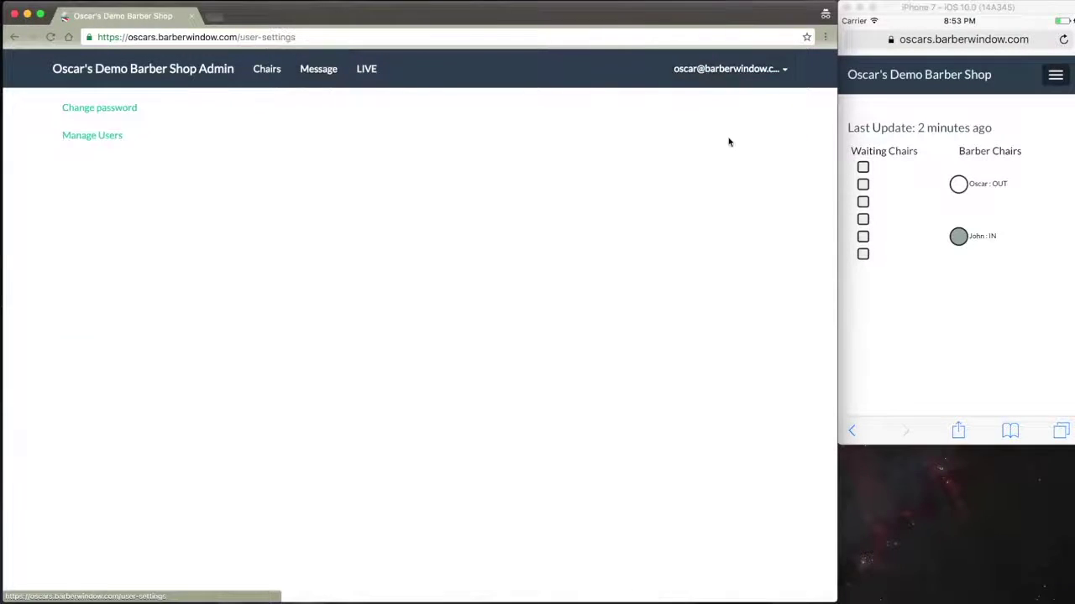
{"action": "left_click", "coordinate": [122, 115]}
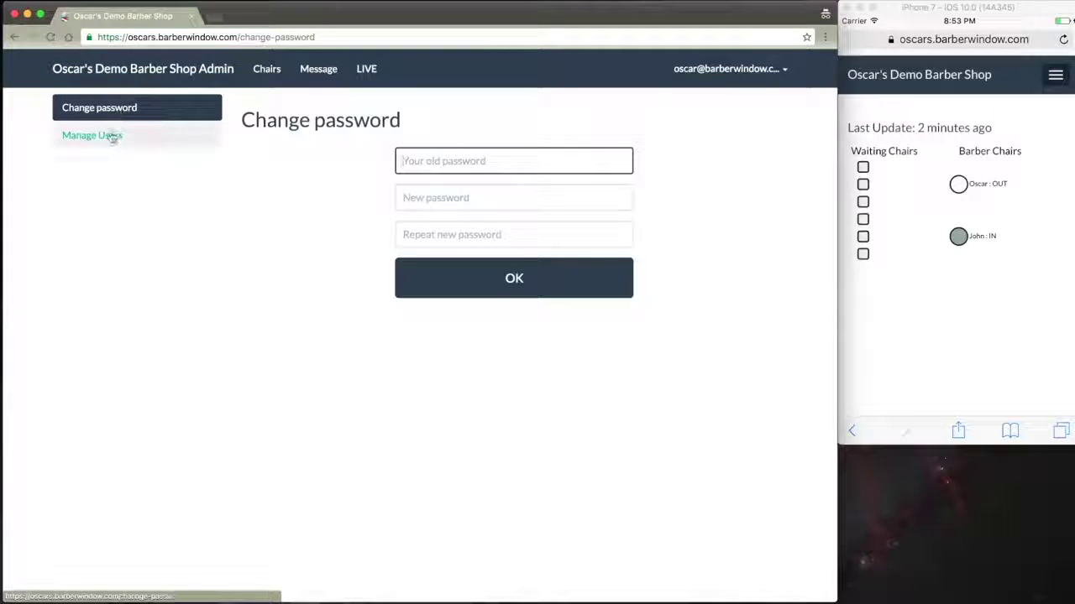
{"action": "left_click", "coordinate": [109, 136]}
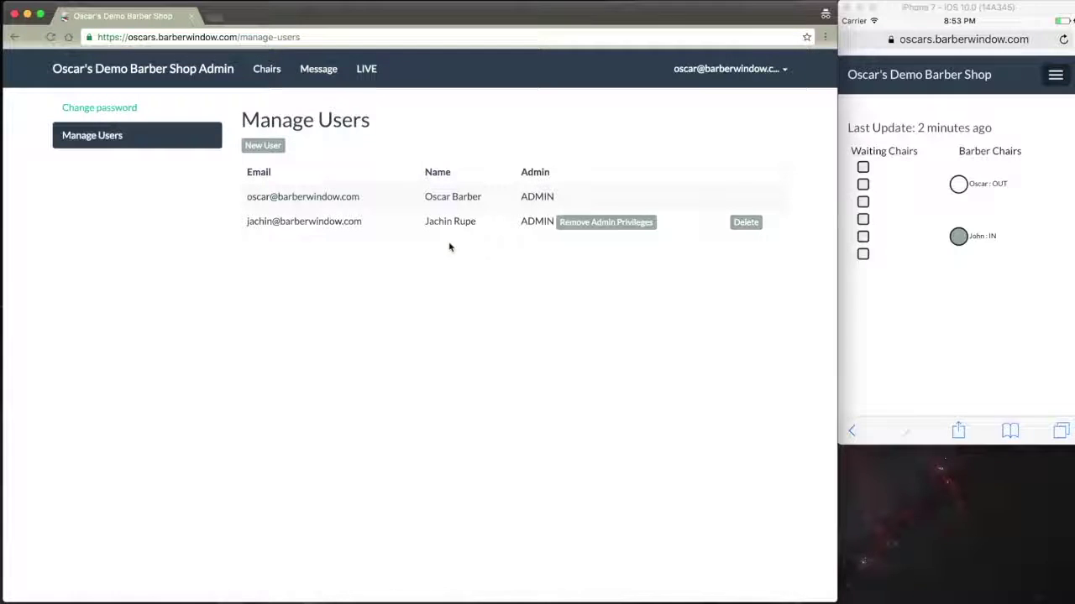
{"action": "left_click", "coordinate": [725, 76]}
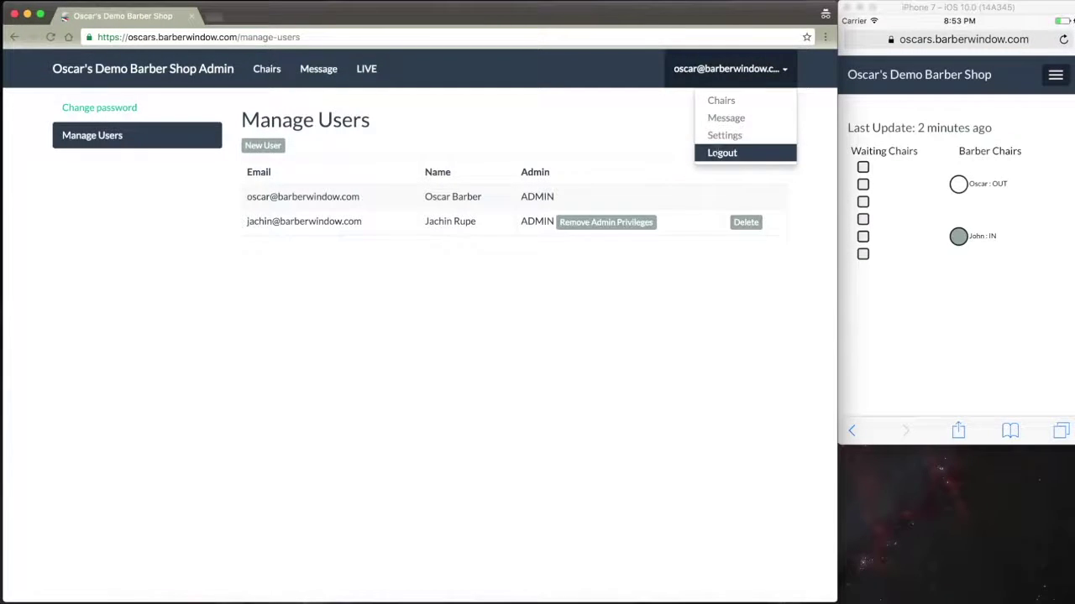
{"action": "left_click", "coordinate": [717, 154]}
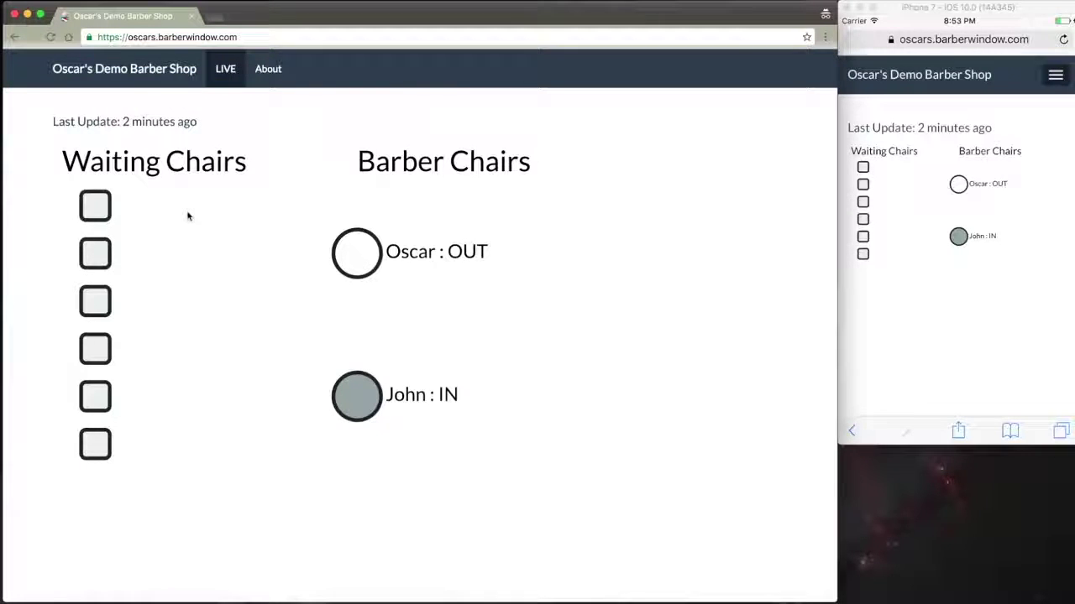
- Open the public About page and scroll through its address, phone, hours, map link and history
{"action": "left_click", "coordinate": [275, 77]}
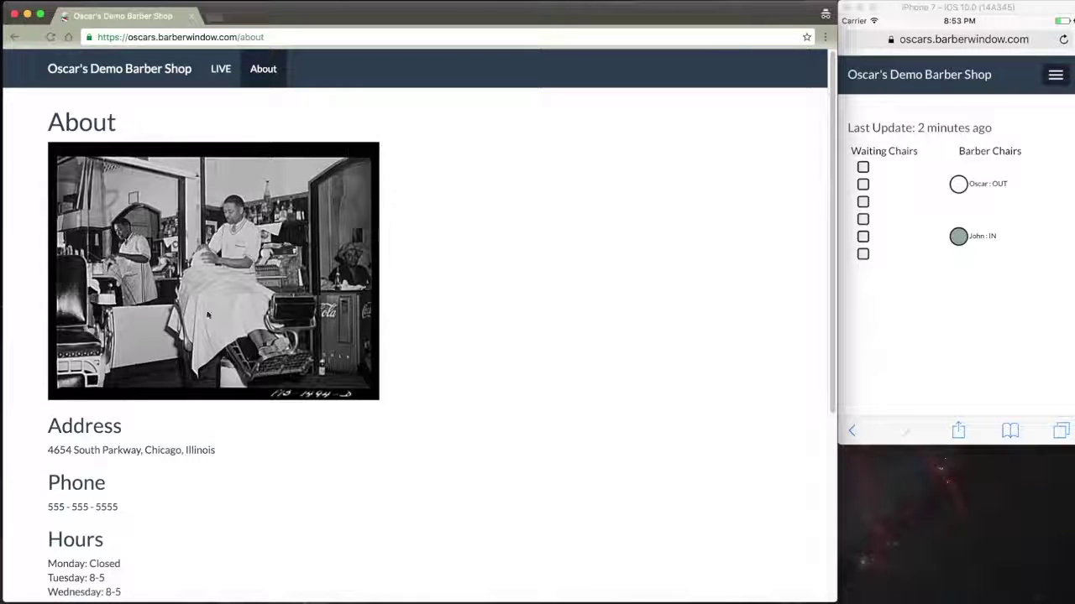
{"action": "scroll", "coordinate": [298, 412], "scroll_direction": "down", "scroll_amount": 5}
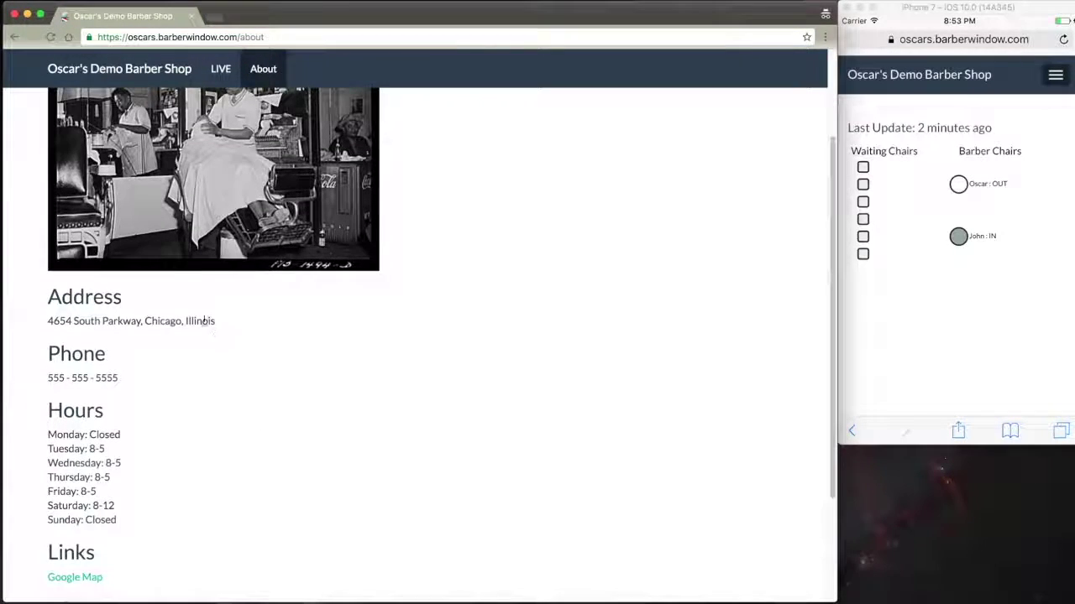
{"action": "scroll", "coordinate": [141, 369], "scroll_direction": "down", "scroll_amount": 1}
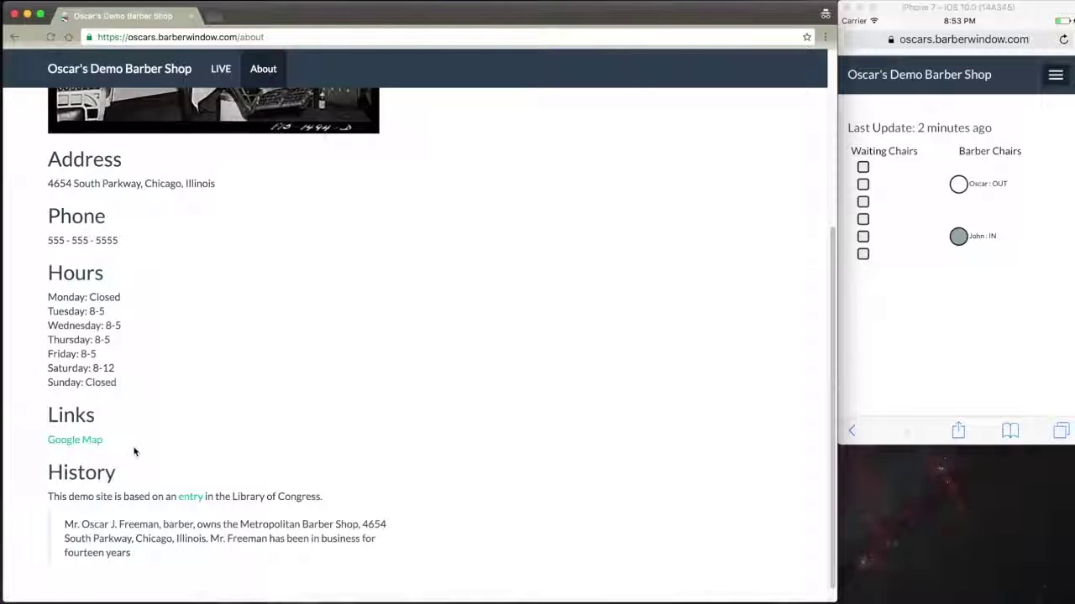
{"action": "scroll", "coordinate": [135, 448], "scroll_direction": "down", "scroll_amount": 1}
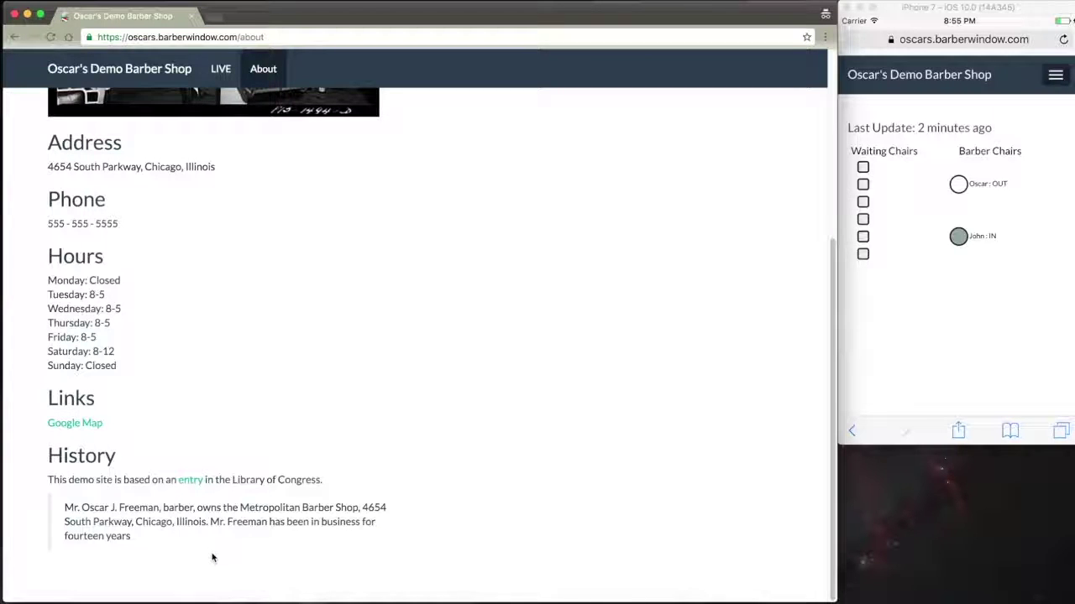
{"action": "scroll", "coordinate": [212, 558], "scroll_direction": "up", "scroll_amount": 5}
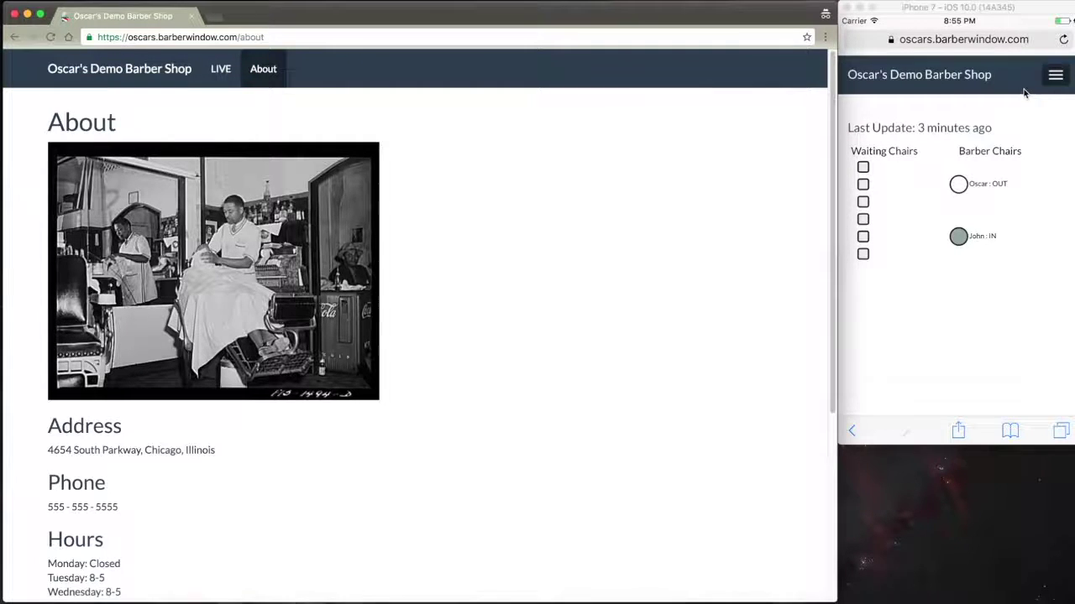
- Open About from the phone preview's menu and scroll through its photo, address and hours
{"action": "left_click", "coordinate": [1050, 78]}
{"action": "left_click", "coordinate": [1059, 80]}
{"action": "left_click", "coordinate": [1059, 78]}
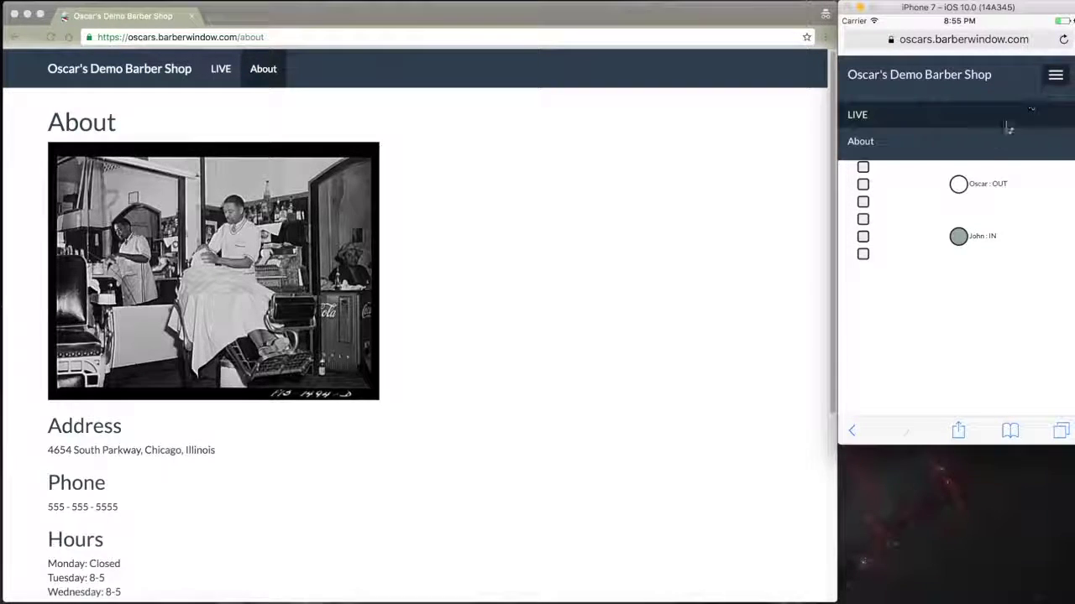
{"action": "left_click", "coordinate": [972, 152]}
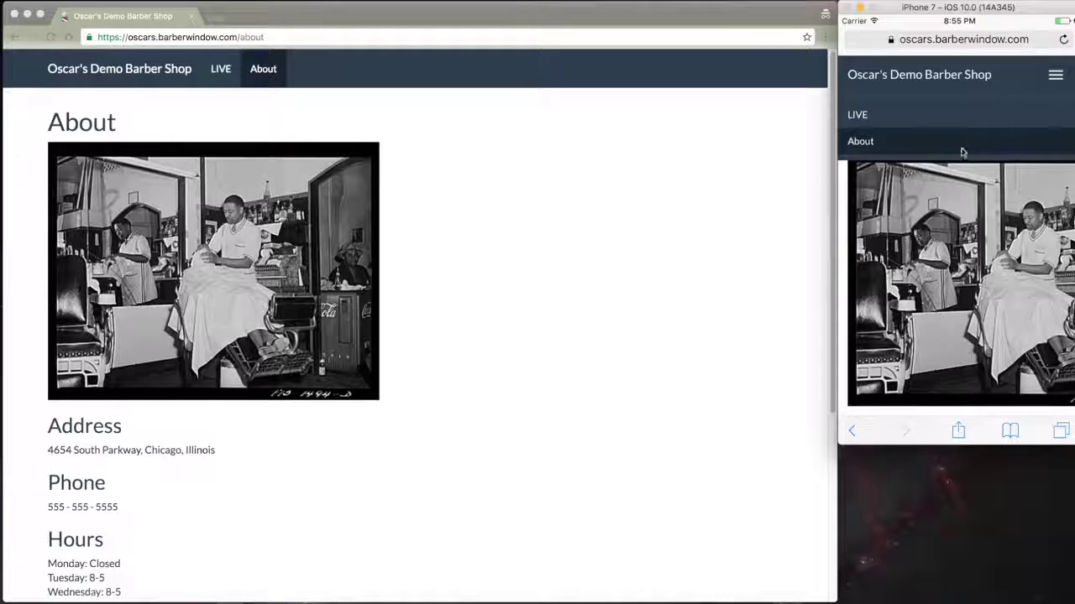
{"action": "left_click", "coordinate": [1054, 81]}
{"action": "scroll", "coordinate": [1004, 250], "scroll_direction": "down", "scroll_amount": 3}
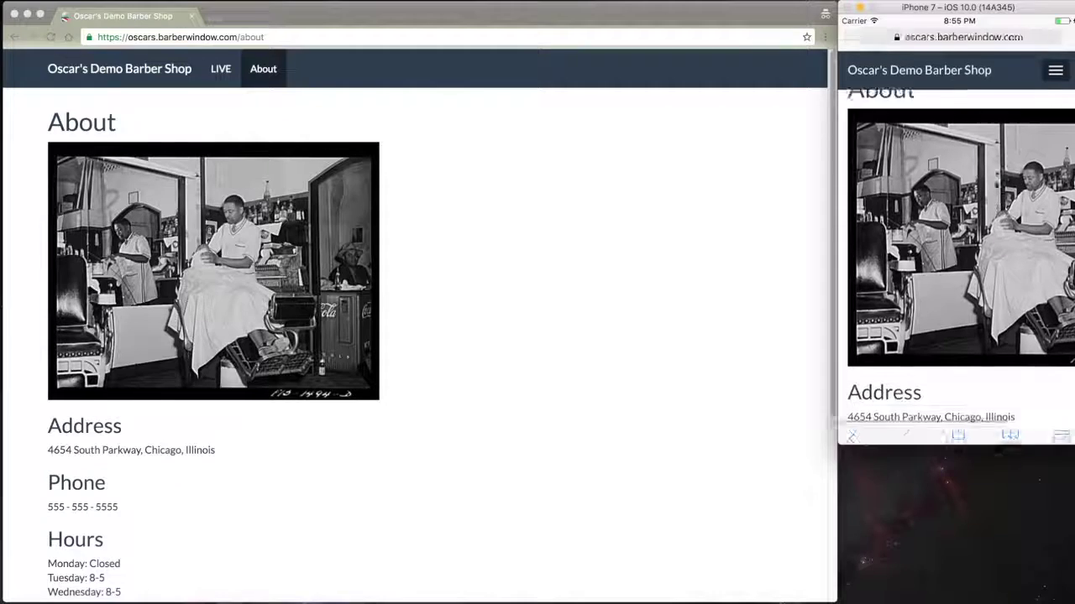
{"action": "scroll", "coordinate": [997, 246], "scroll_direction": "down", "scroll_amount": 5}
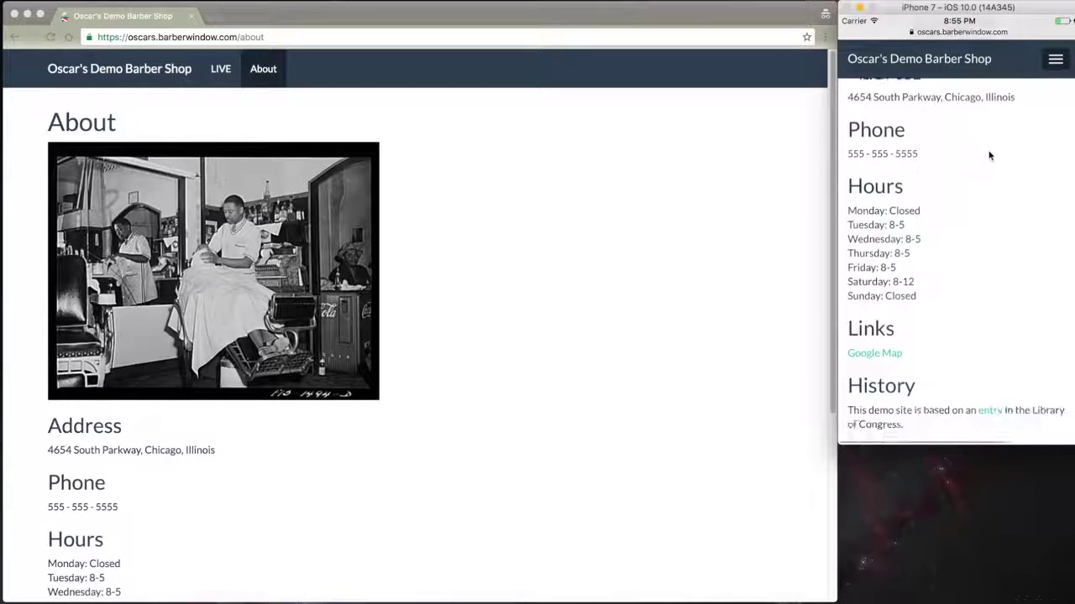
{"action": "scroll", "coordinate": [995, 157], "scroll_direction": "up", "scroll_amount": 5}
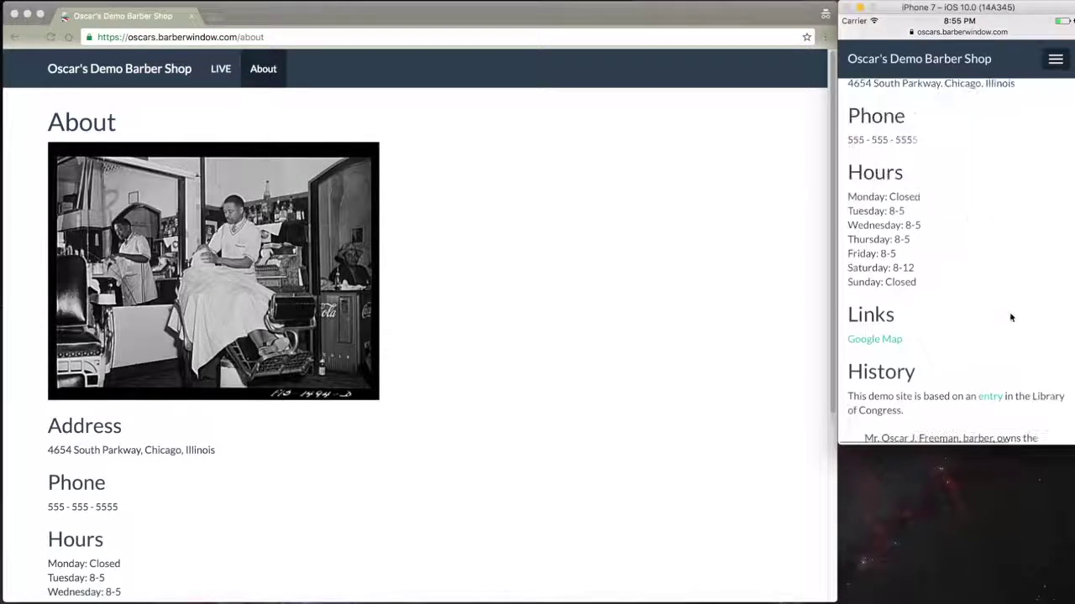
{"action": "scroll", "coordinate": [1003, 317], "scroll_direction": "up", "scroll_amount": 3}
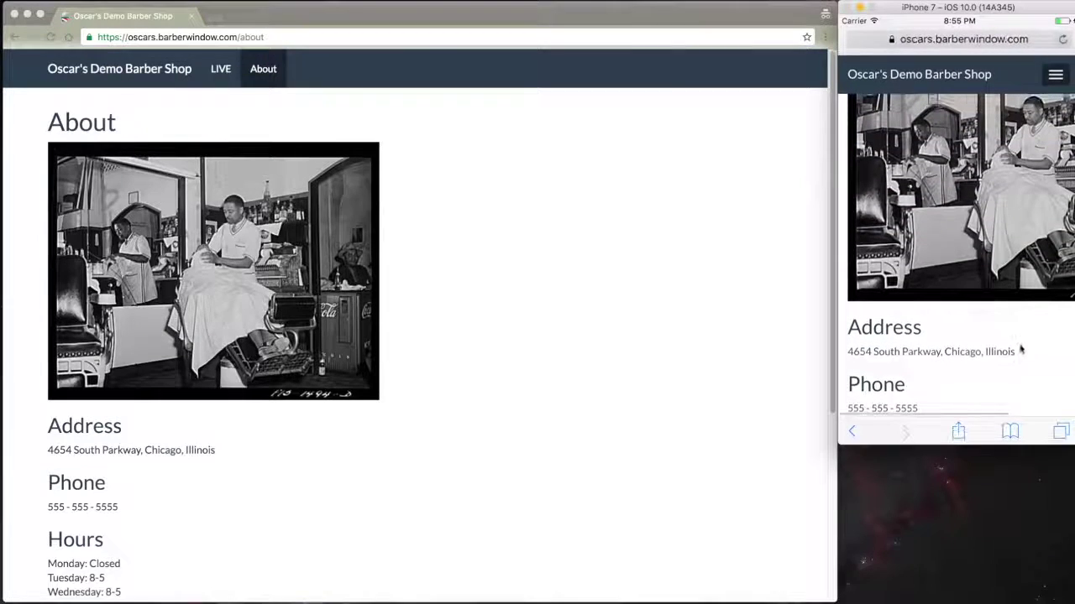